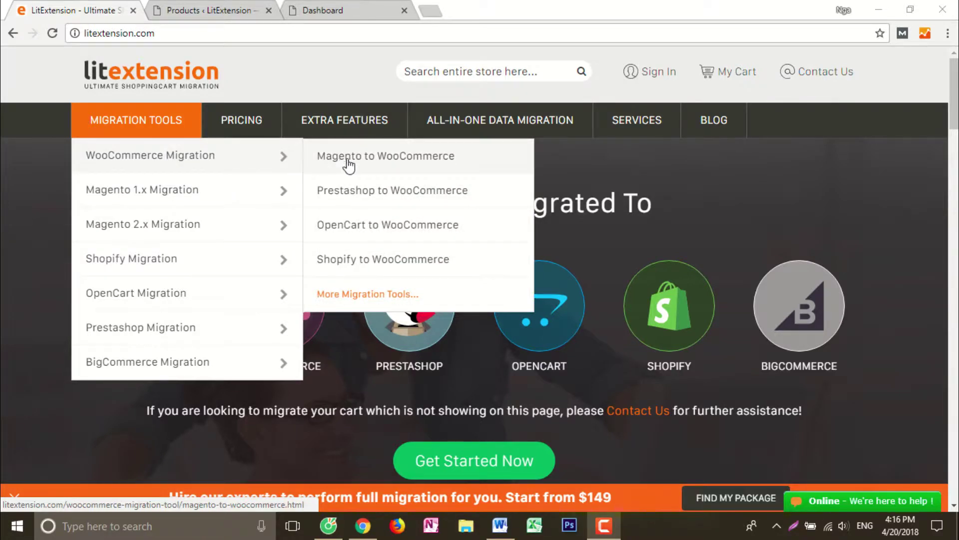
Step: Open LitExtension's OpenCart to WooCommerce migration page to review its steps
click(366, 228)
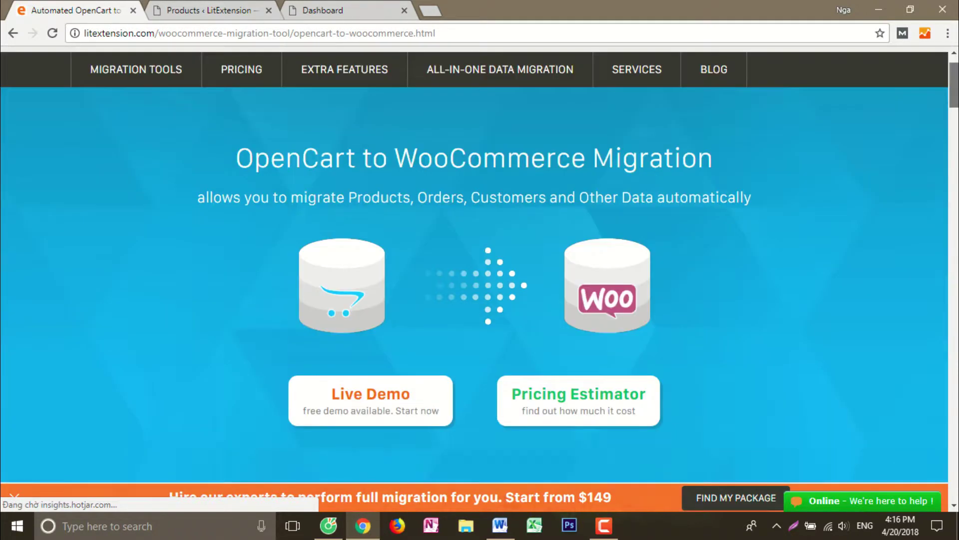
drag(954, 79, 955, 120)
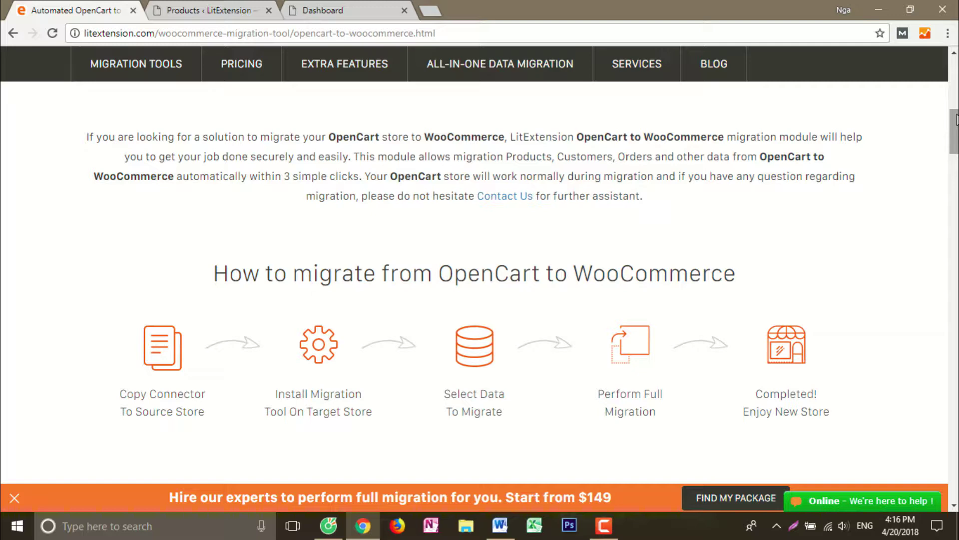
drag(956, 121, 956, 160)
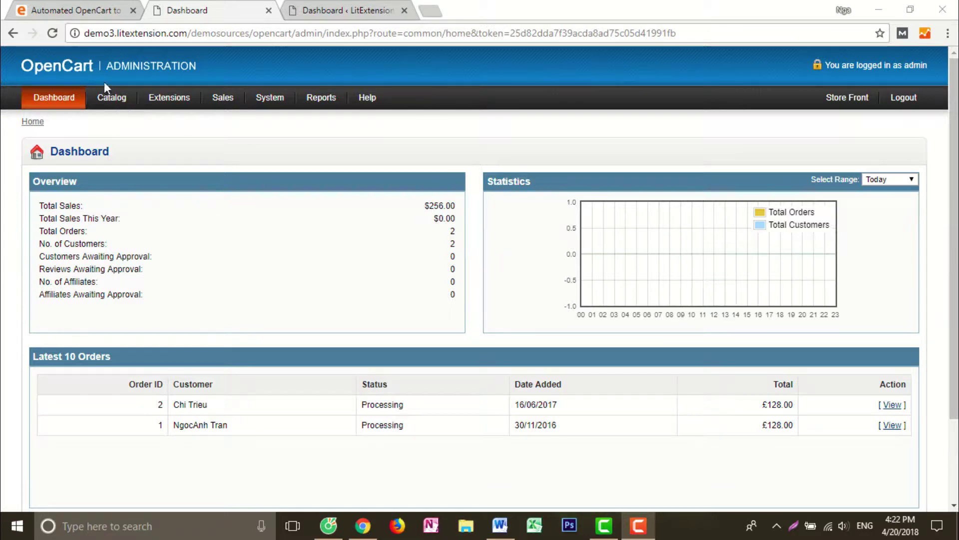
mouse_move(112, 98)
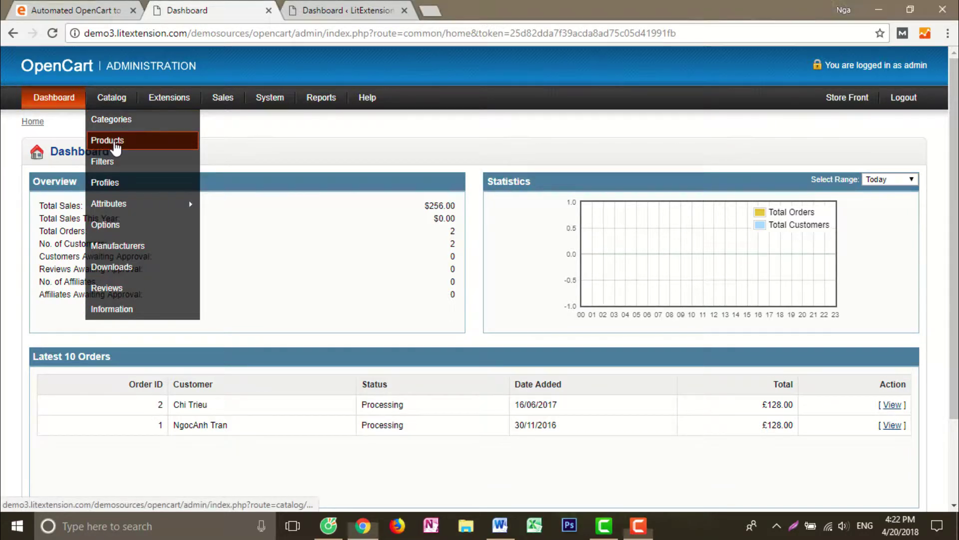
Step: Review the OpenCart Catalog > Products list, then go to the WordPress admin tab
click(91, 141)
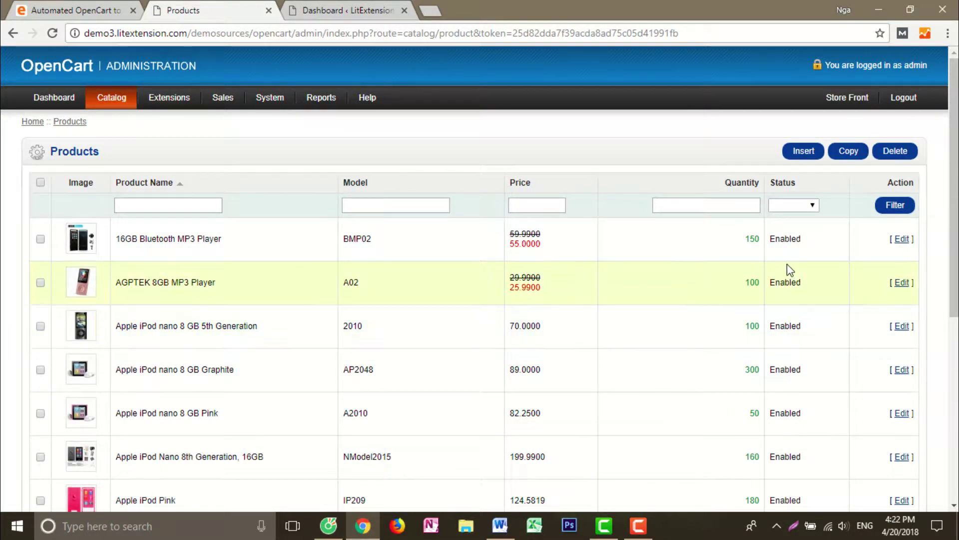
scroll(660, 325, down, 3)
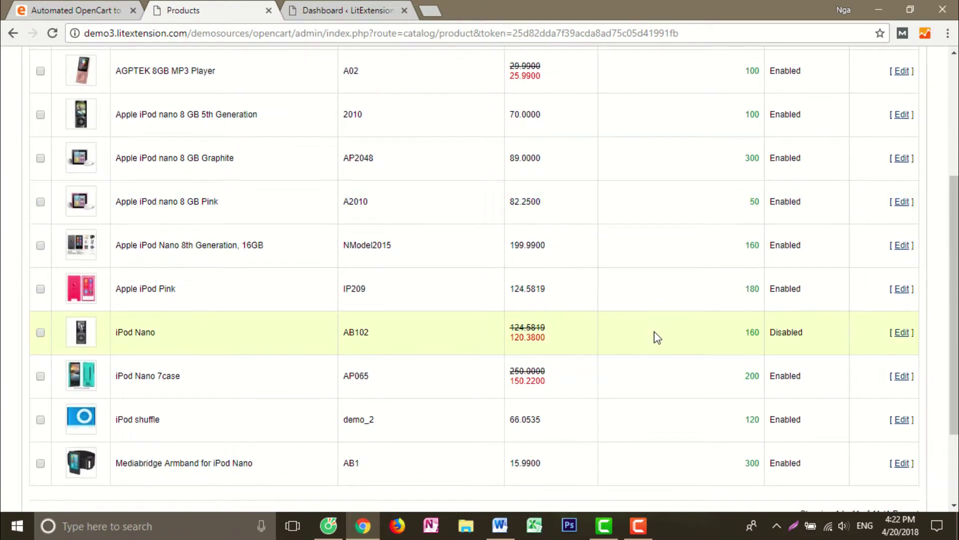
scroll(654, 338, down, 2)
scroll(656, 333, up, 5)
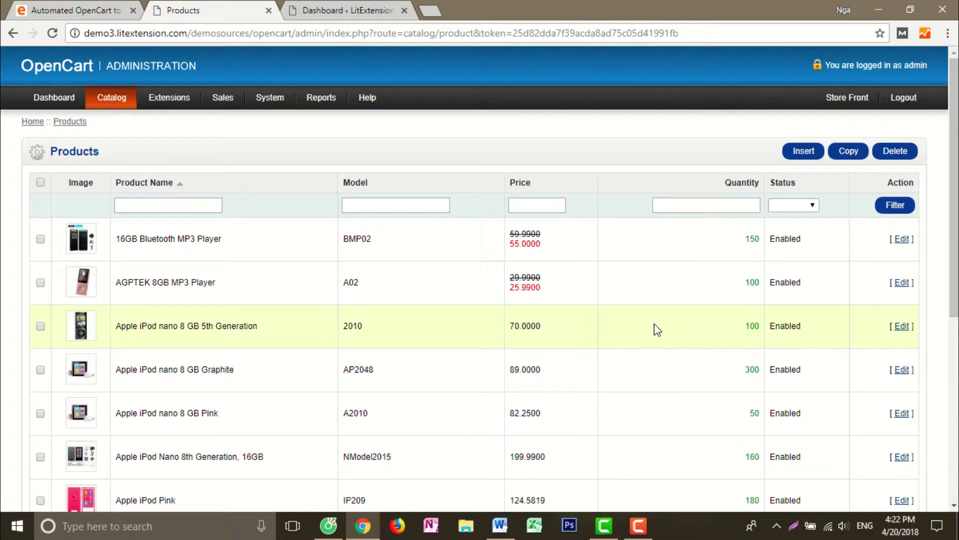
click(904, 240)
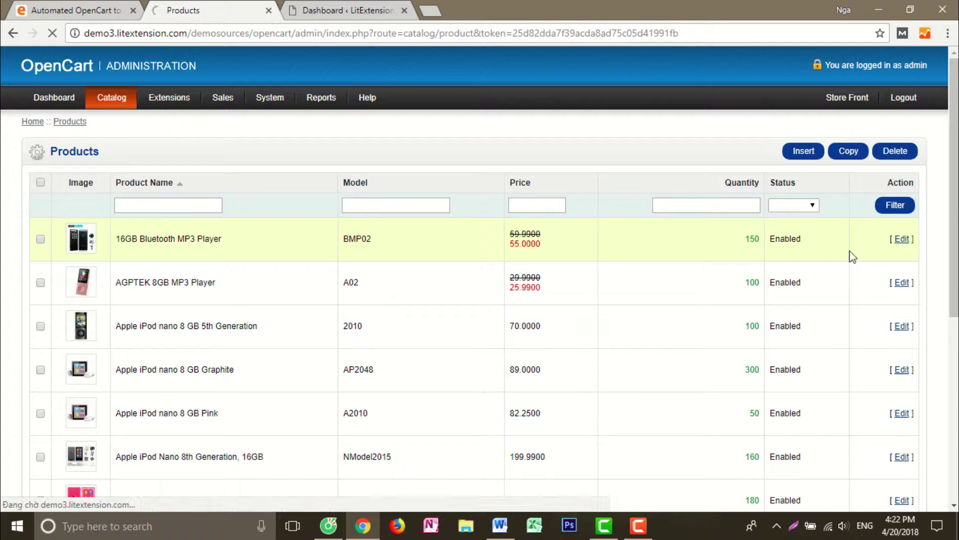
click(336, 12)
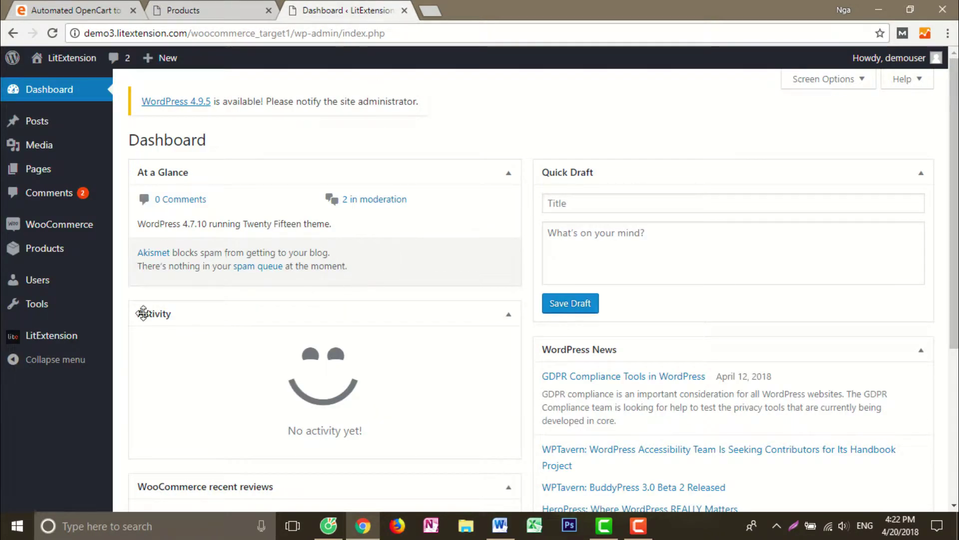
Step: Check that the WooCommerce products list is empty
mouse_move(44, 248)
click(140, 250)
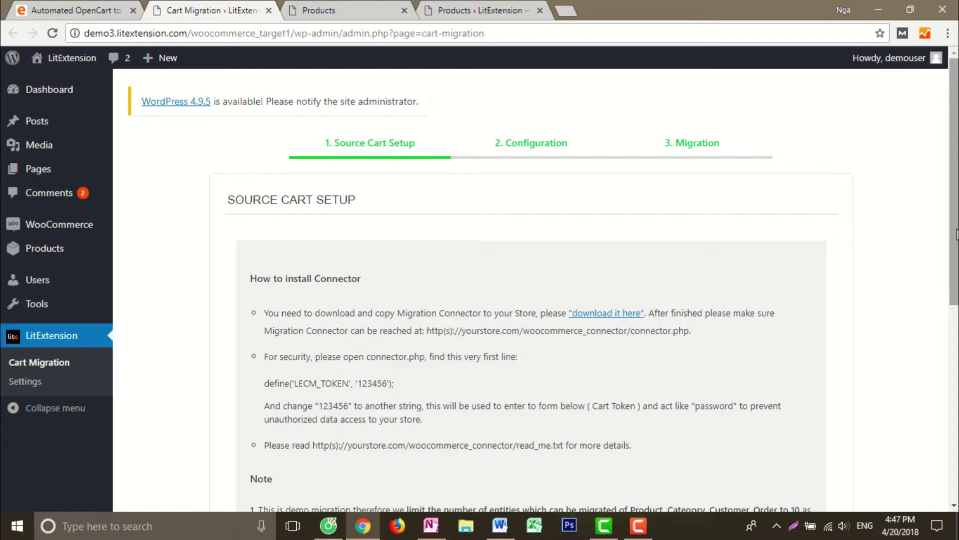
scroll(956, 235, down, 5)
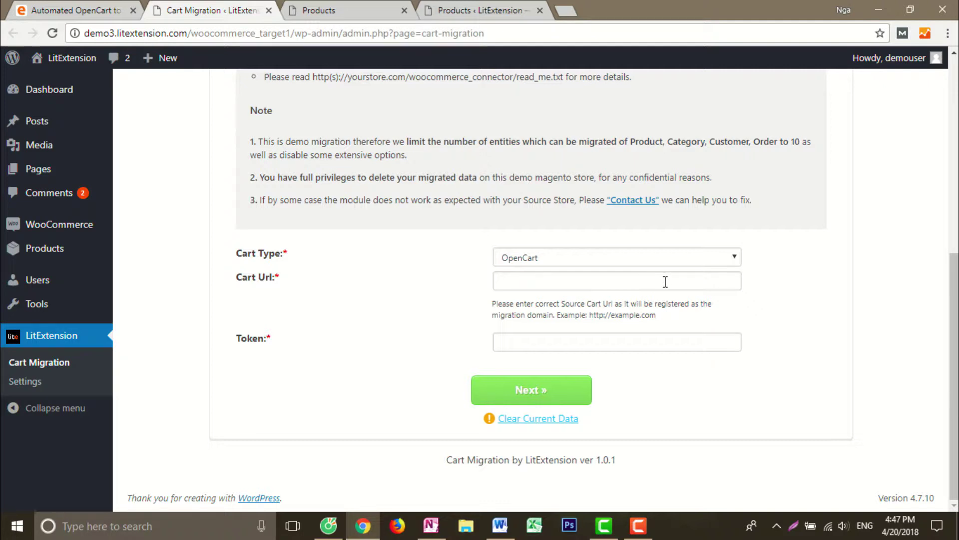
Step: Copy the OpenCart store's base URL from its admin tab and return to Cart Migration
click(366, 7)
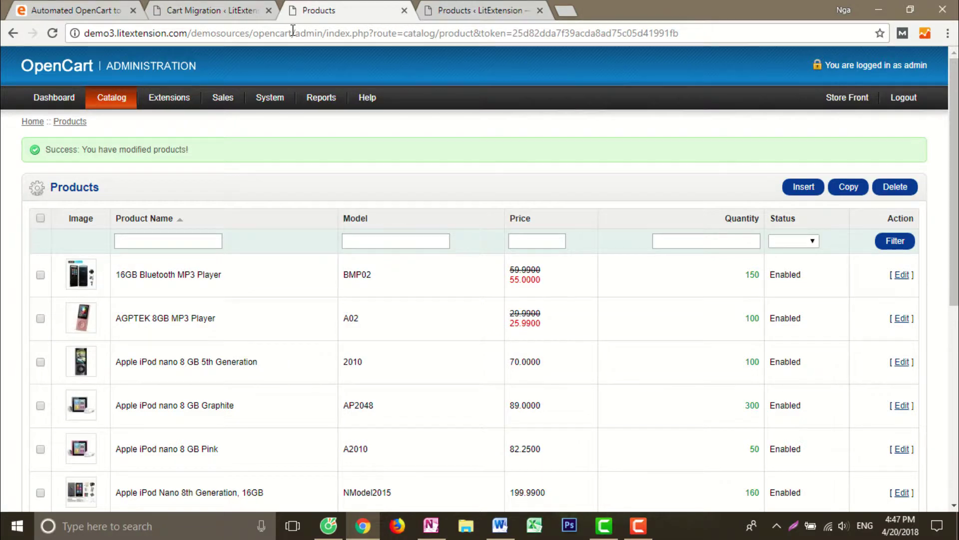
drag(292, 32, 57, 41)
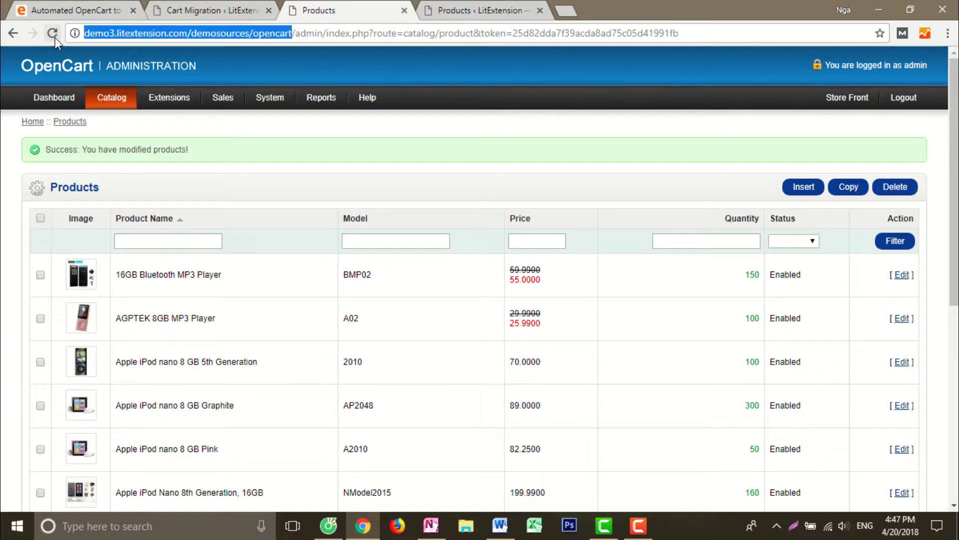
click(203, 10)
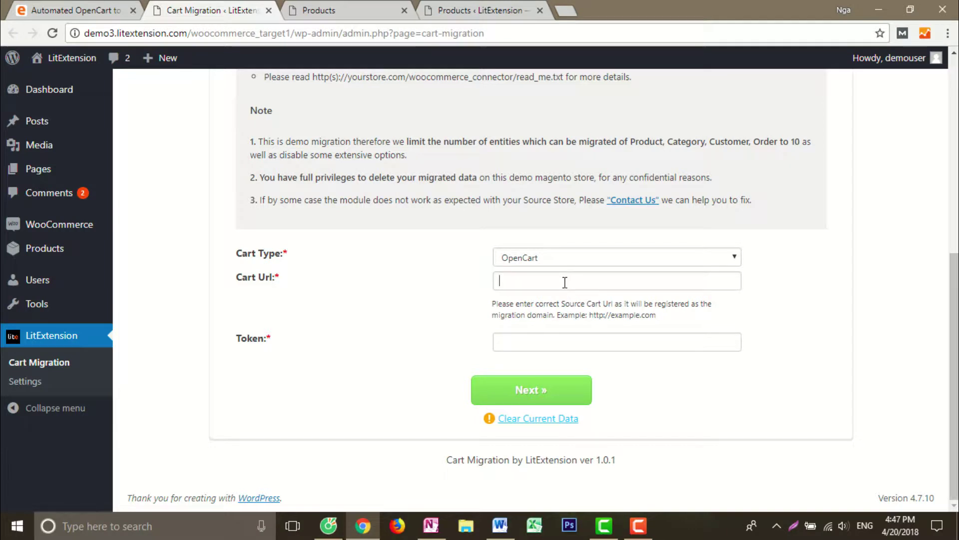
text(http://demo3.litextension.com/demosources/opencart)
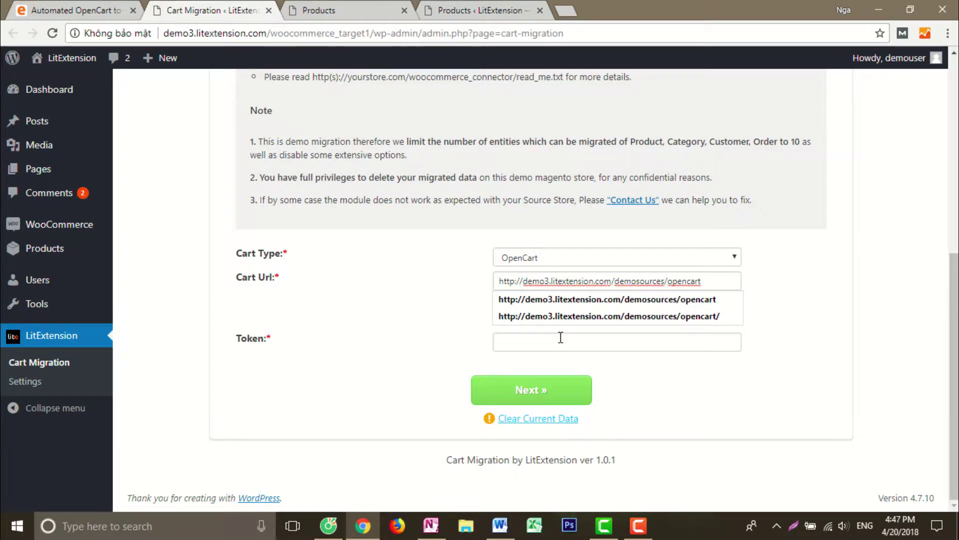
click(560, 337)
text(12)
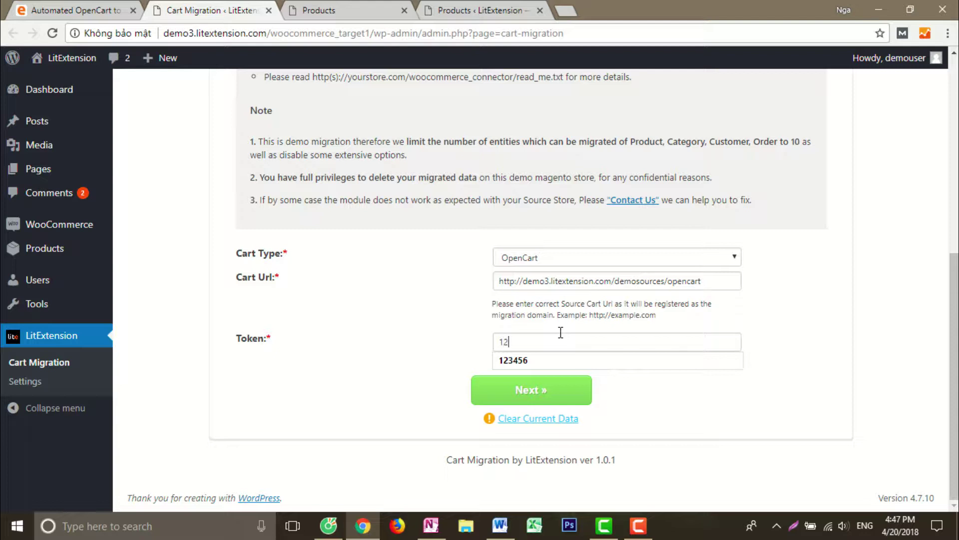
text(3456)
click(552, 390)
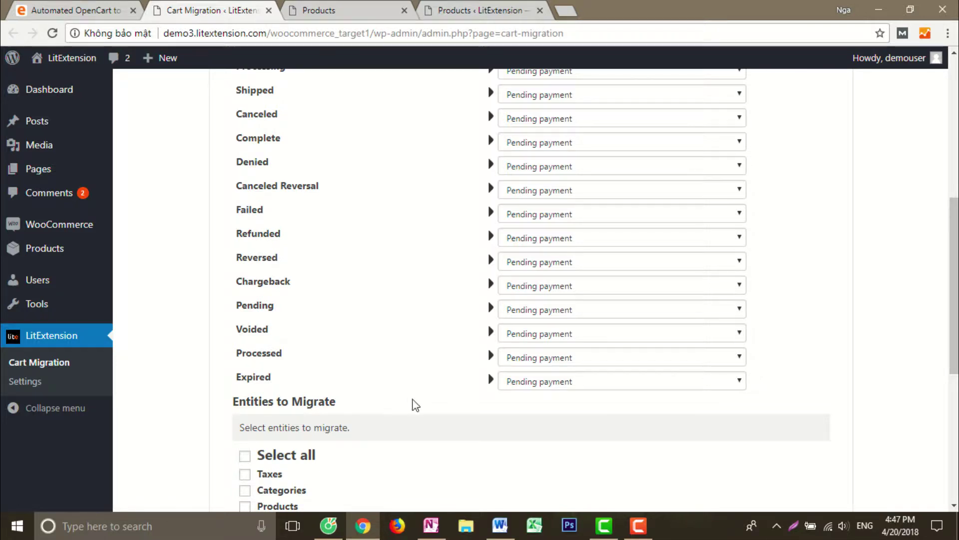
scroll(413, 405, down, 4)
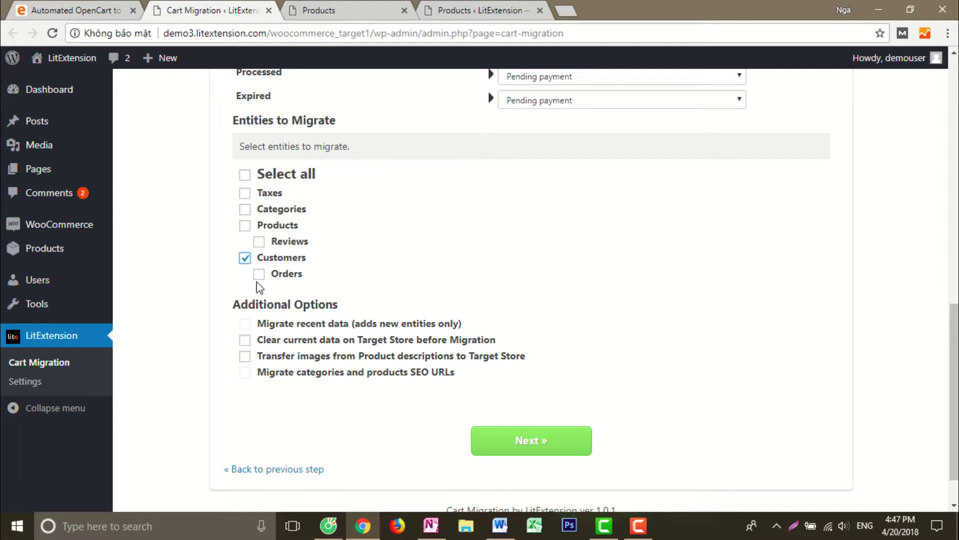
Step: Select all entities, enable Clear current data and Transfer description images, and continue
click(263, 275)
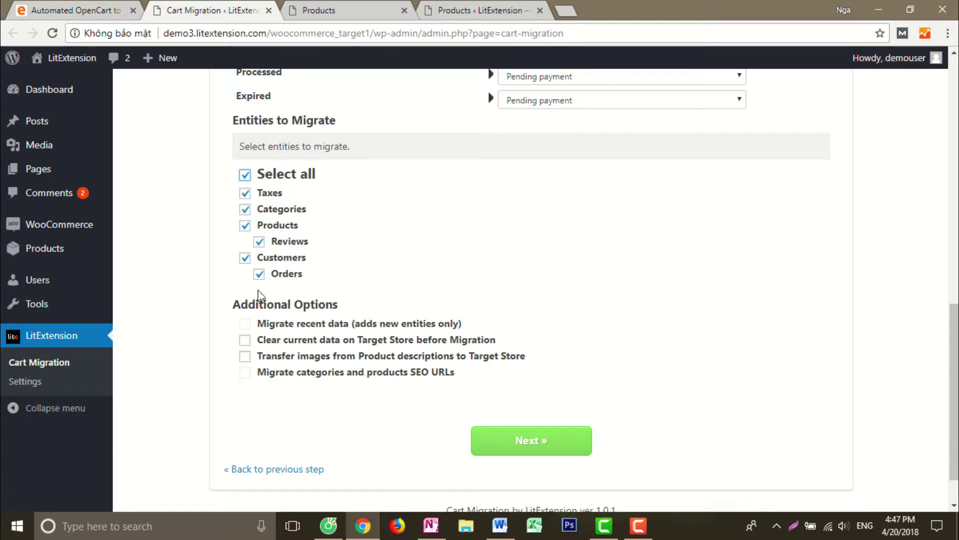
click(245, 340)
click(245, 355)
click(527, 456)
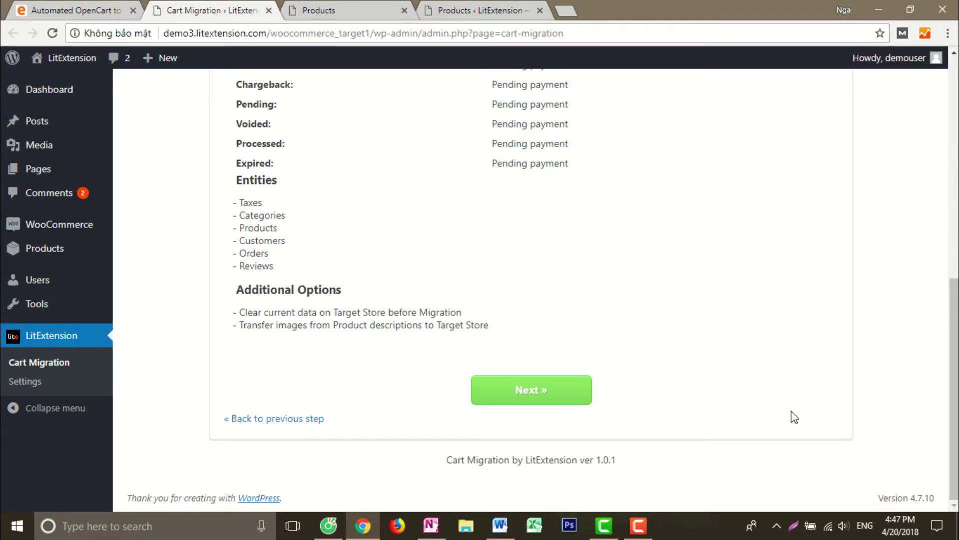
Step: Start the full migration from the confirmation summary page
click(563, 405)
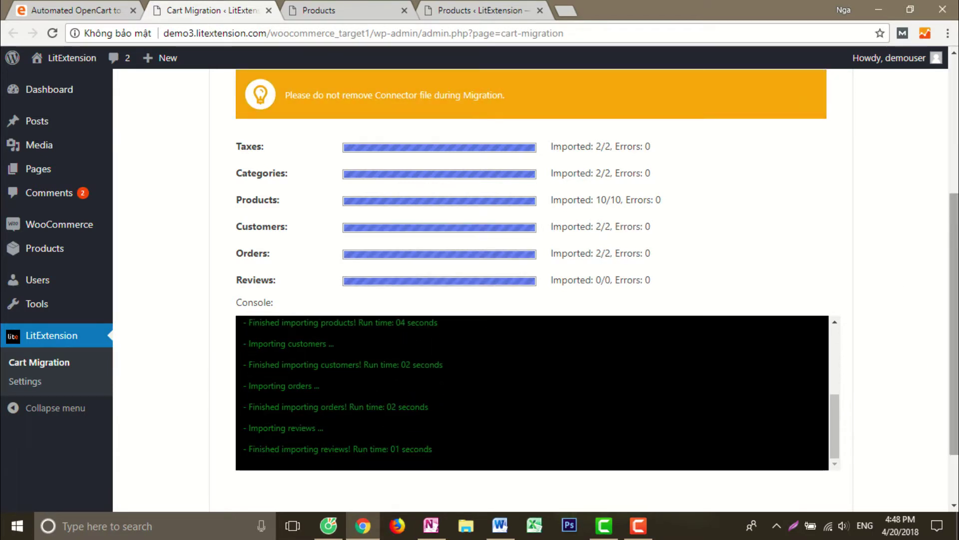
scroll(899, 360, down, 2)
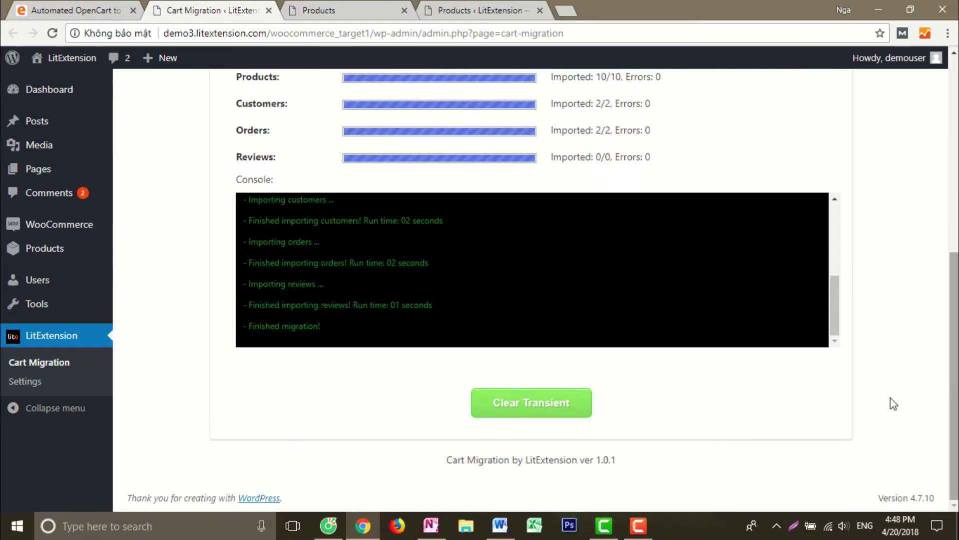
Step: Clear the finished migration's transient data and go to the WooCommerce products tab
click(539, 412)
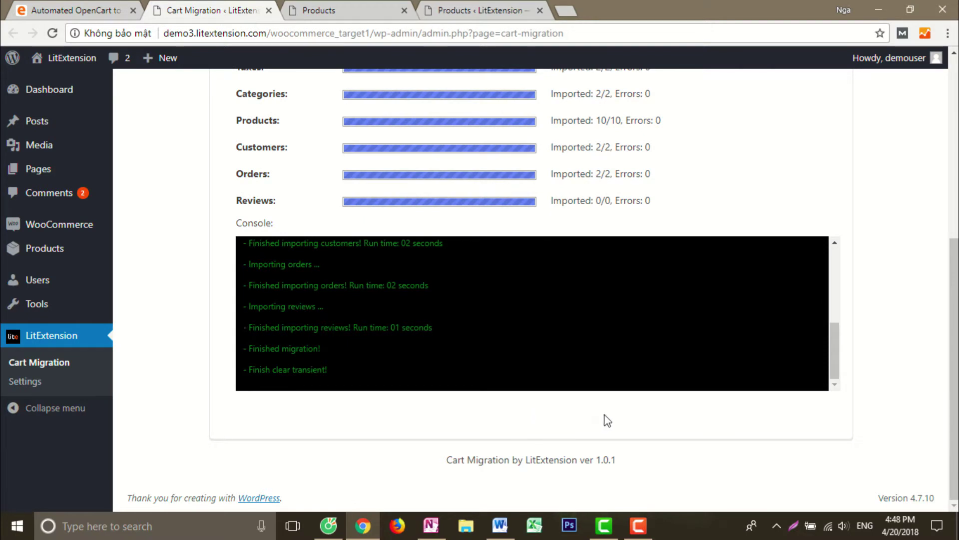
click(480, 11)
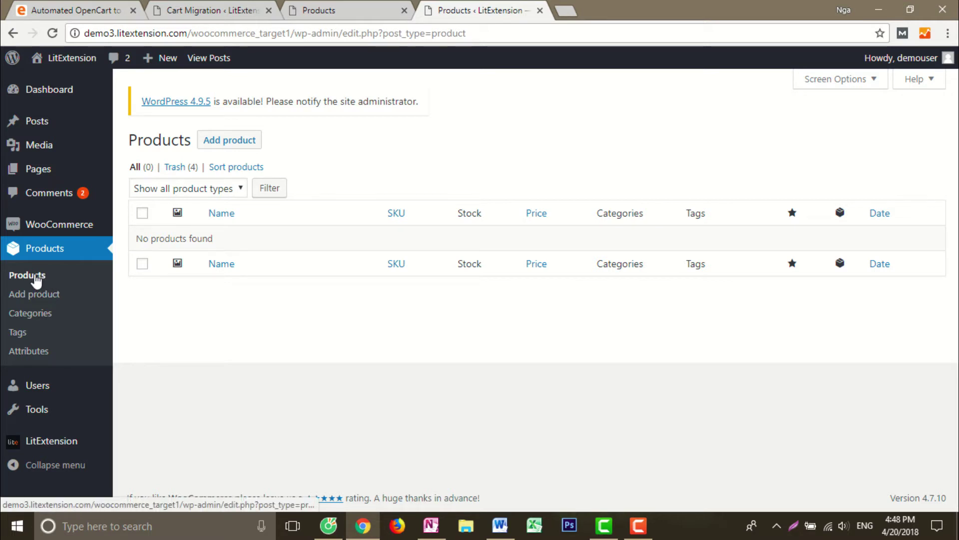
Step: Reload Products > Products to see the 10 migrated OpenCart products
click(36, 279)
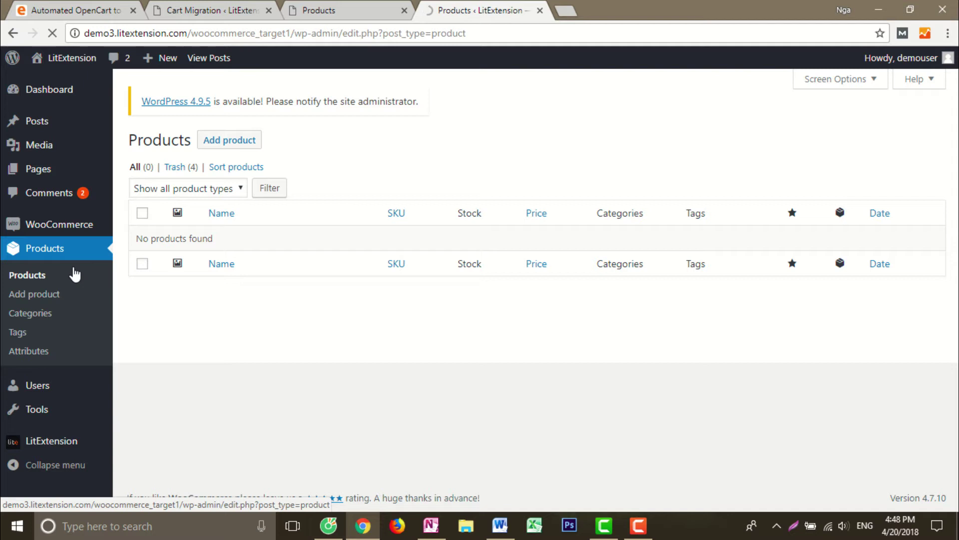
click(75, 274)
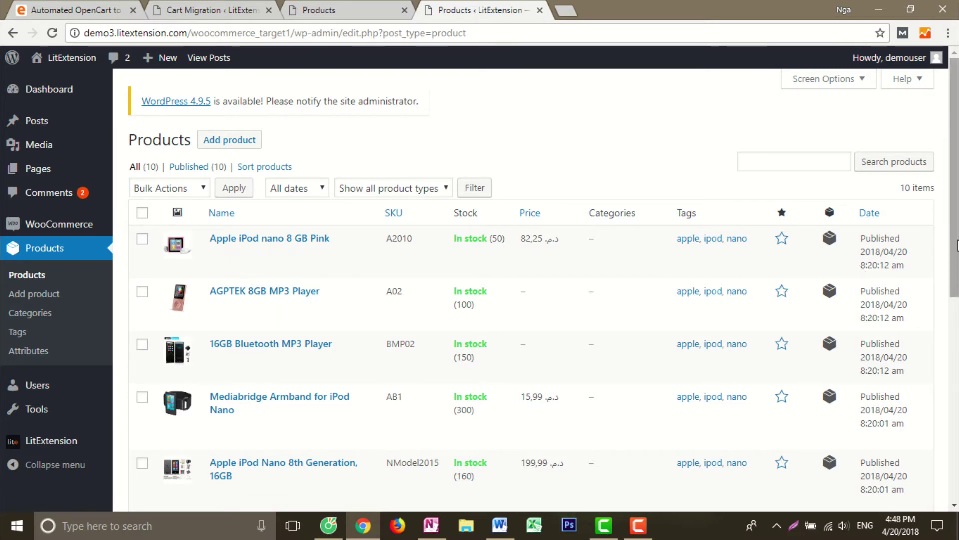
drag(956, 246, 957, 440)
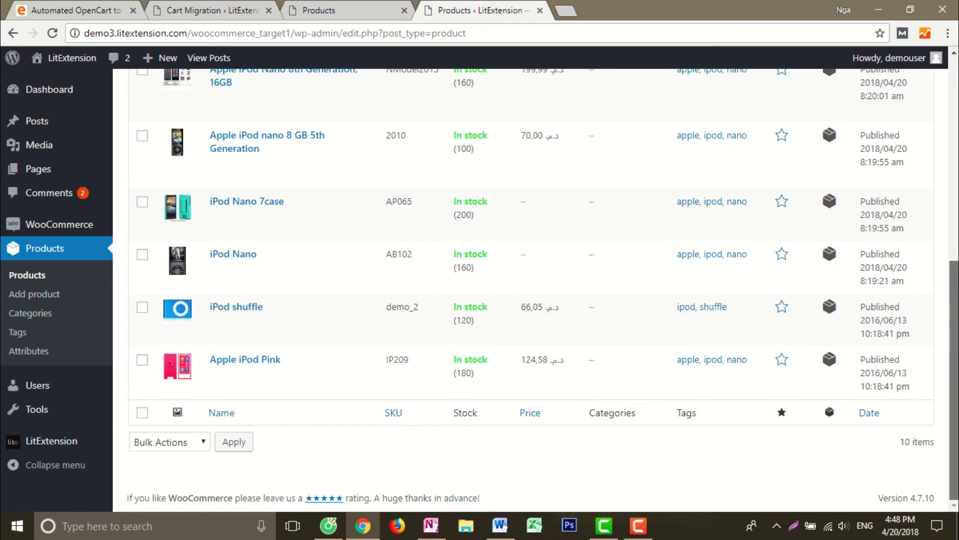